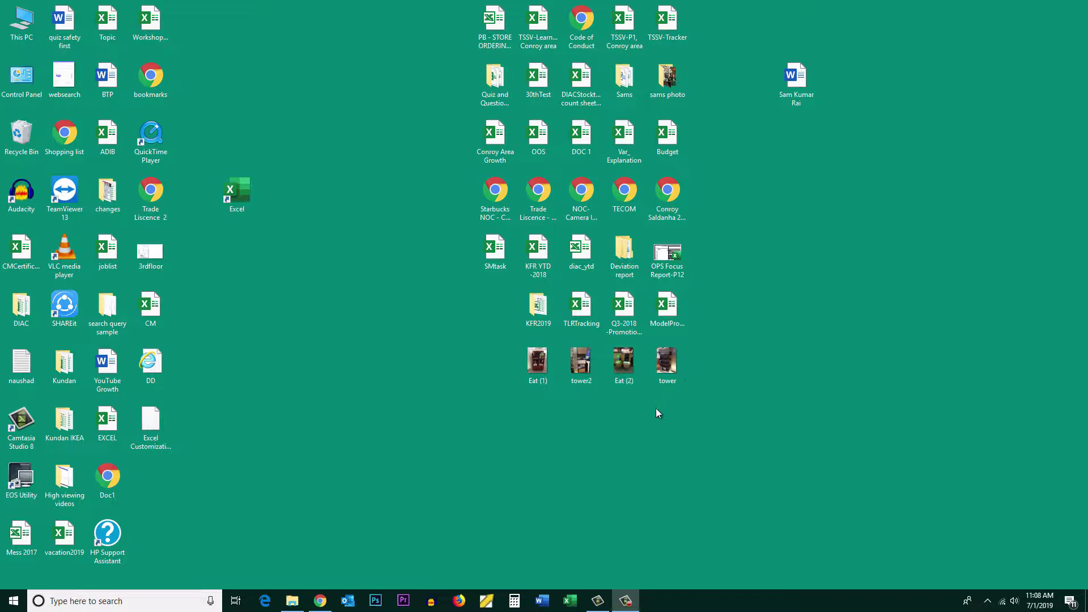
- Launch Excel, open the recent workbook 'details 2', and return to the File backstage
{"action": "left_click", "coordinate": [570, 601]}
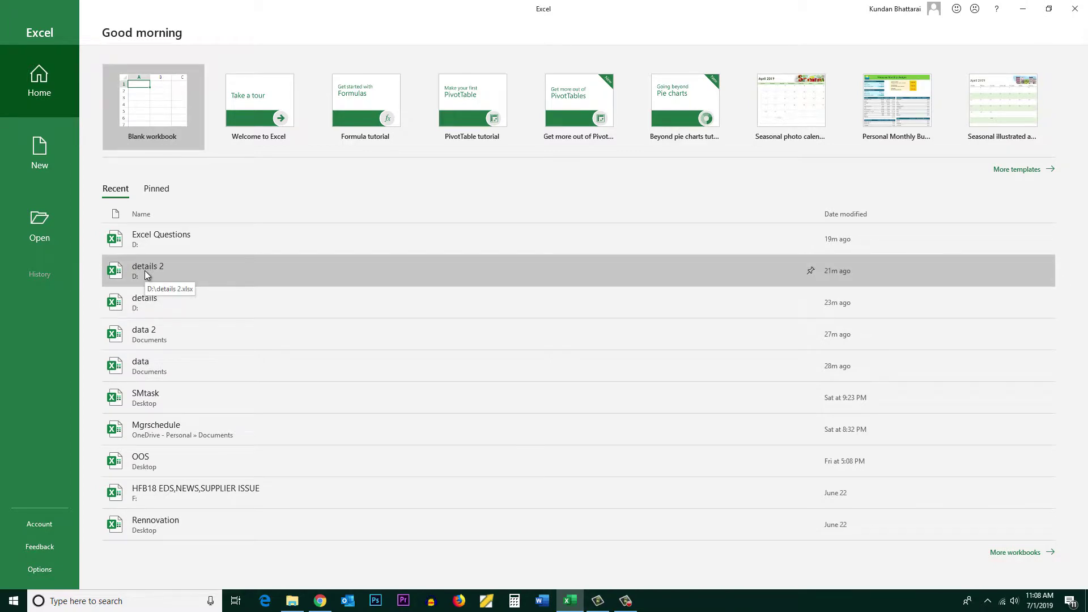
{"action": "left_click", "coordinate": [130, 273]}
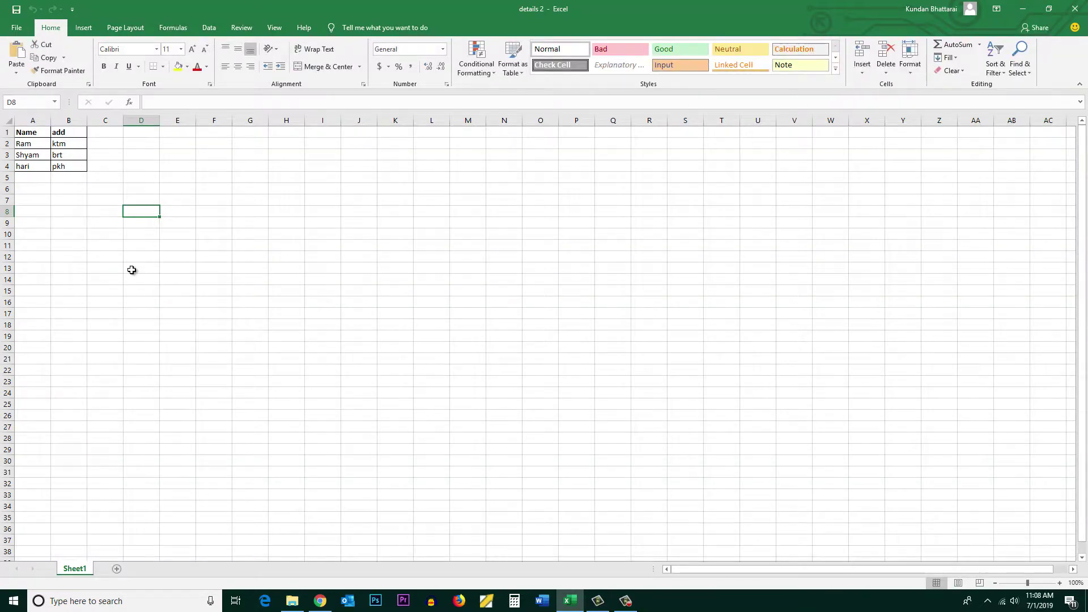
{"action": "left_click", "coordinate": [16, 27]}
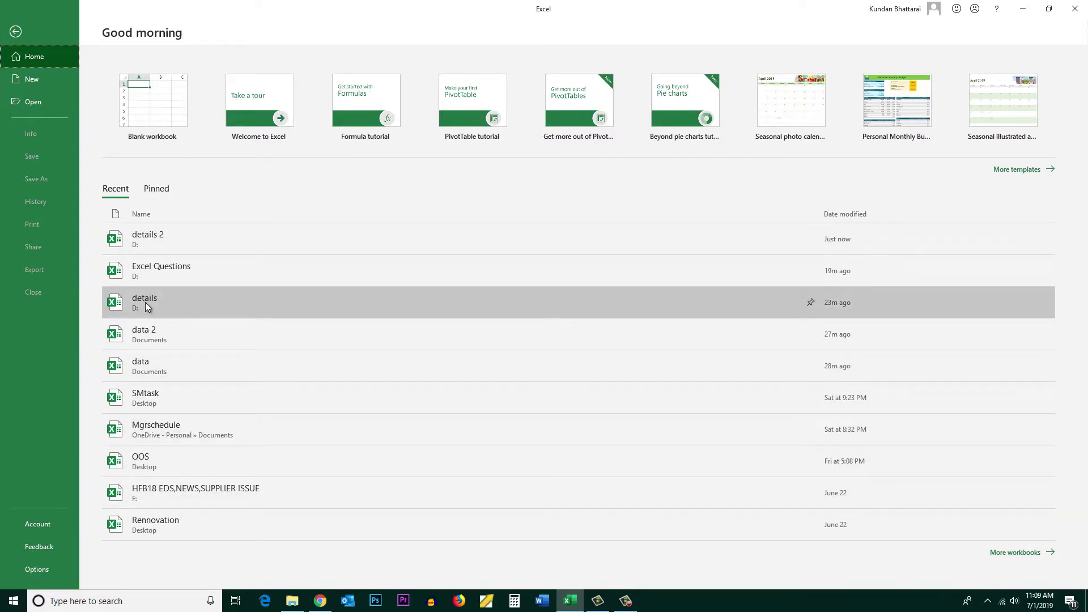
- Show the Open page listing all recent workbooks
{"action": "left_click", "coordinate": [30, 103]}
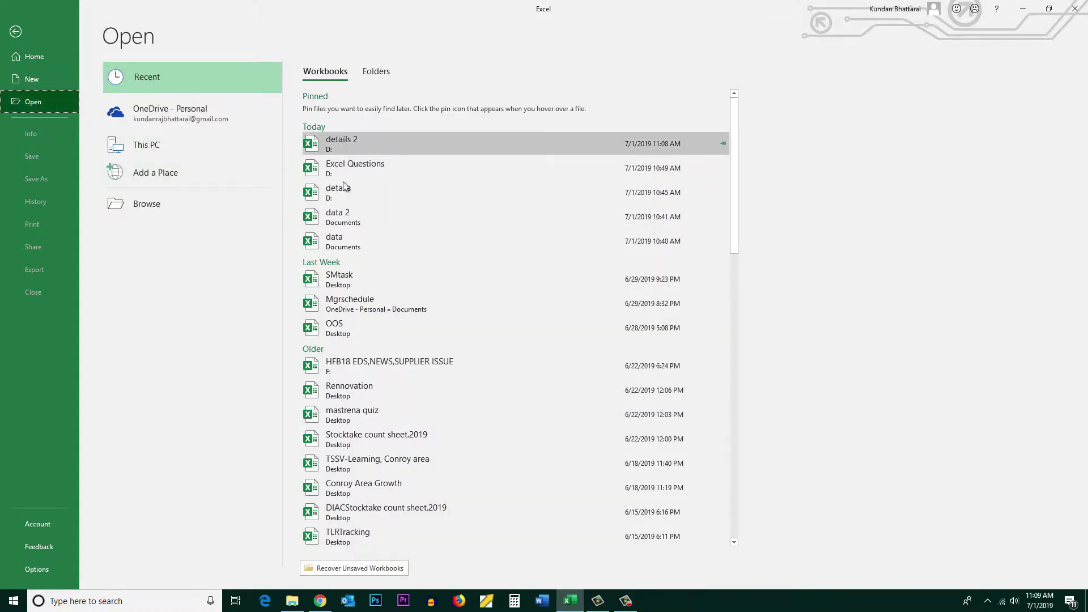
{"action": "scroll", "coordinate": [368, 392], "scroll_direction": "down", "scroll_amount": 1}
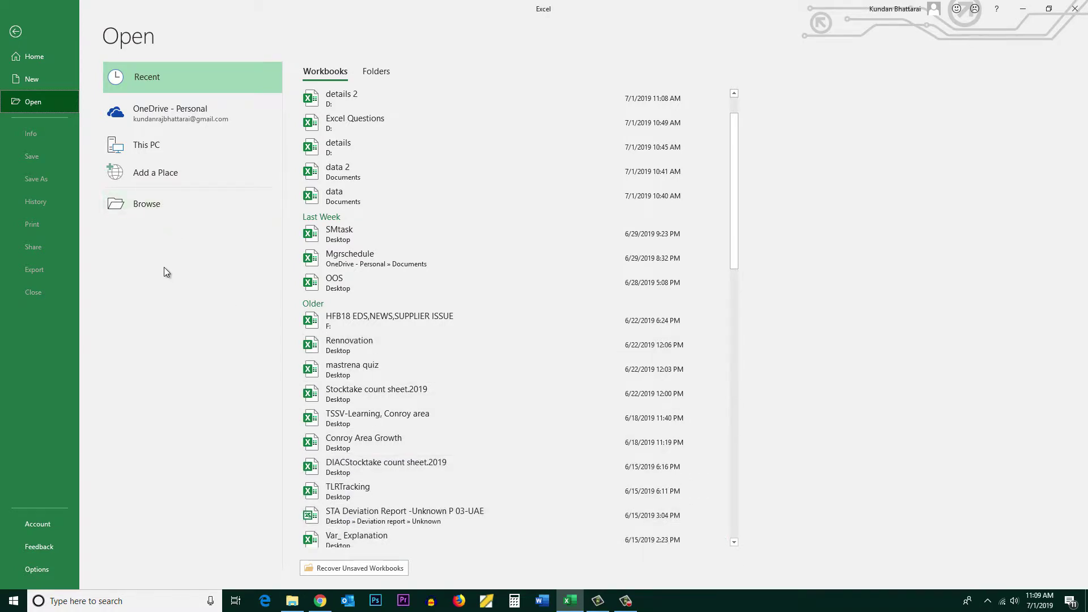
- Open 'details 2' from New Volume (D:) through the Browse dialog, then close Excel
{"action": "left_click", "coordinate": [141, 206]}
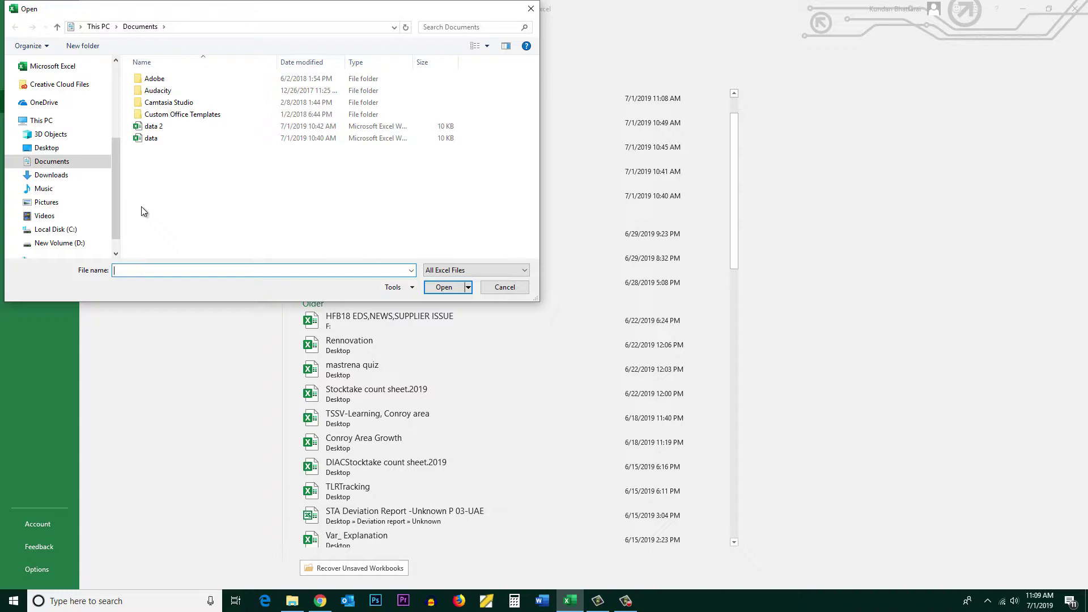
{"action": "left_click", "coordinate": [51, 161]}
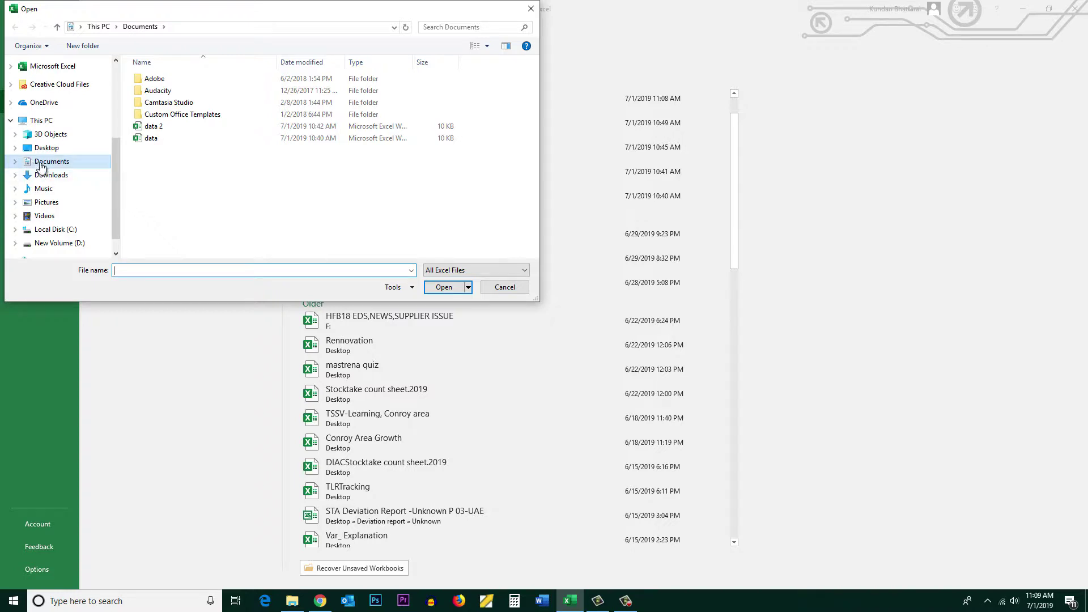
{"action": "left_click", "coordinate": [59, 243]}
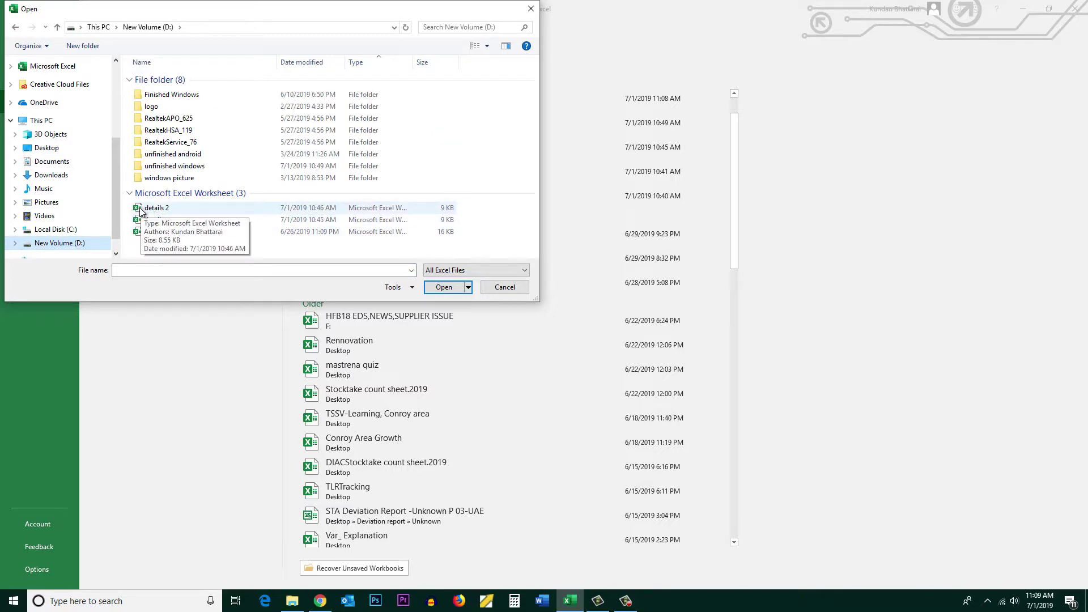
{"action": "left_click", "coordinate": [155, 208]}
{"action": "left_click", "coordinate": [443, 287]}
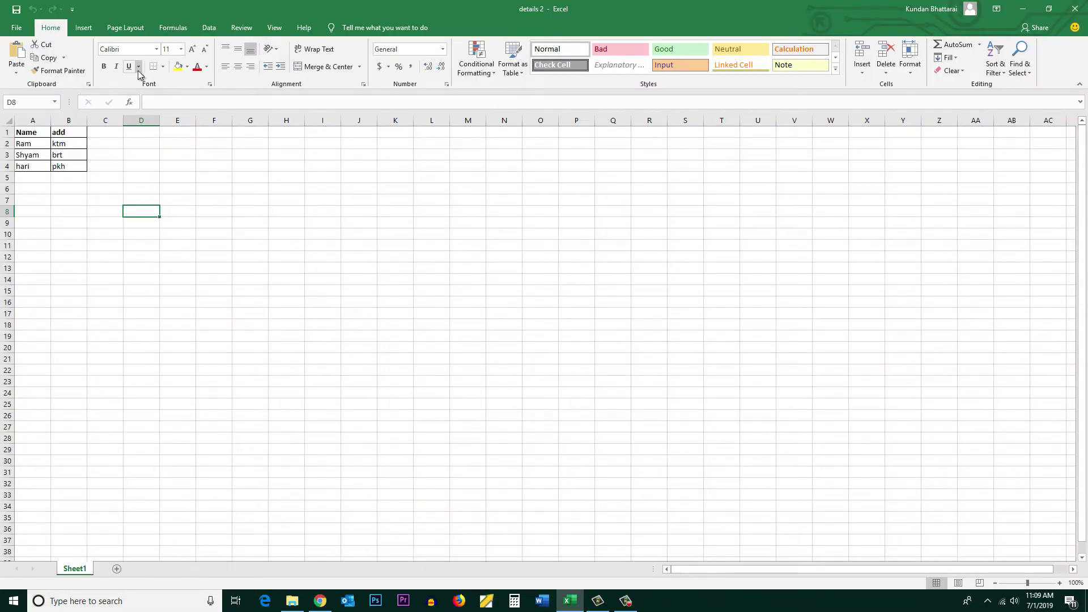
{"action": "left_click", "coordinate": [1074, 8]}
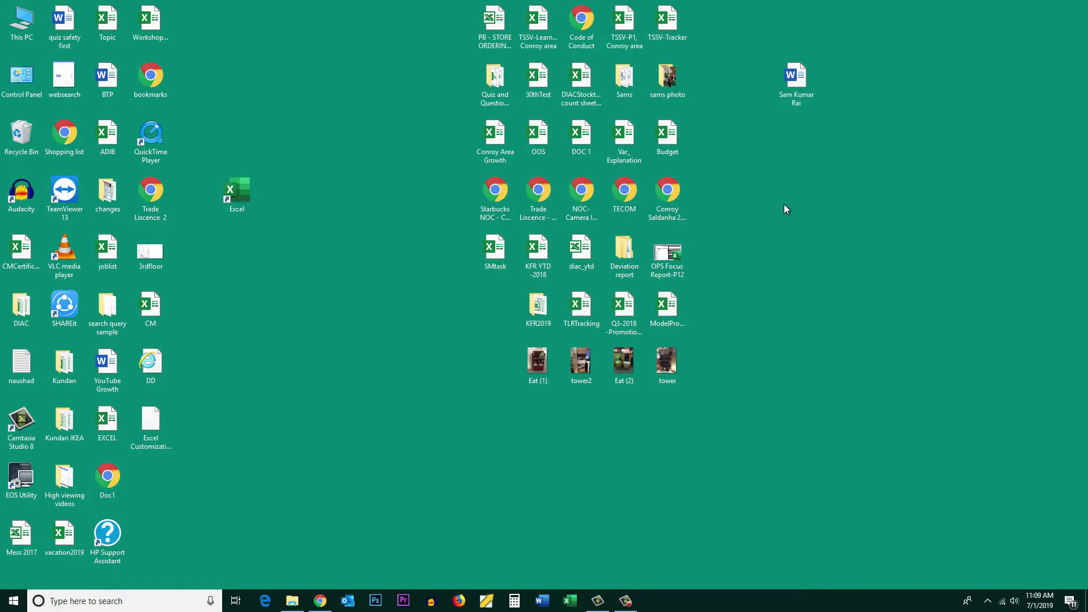
- Open File Explorer from the taskbar and navigate to the Documents folder
{"action": "left_click", "coordinate": [292, 602]}
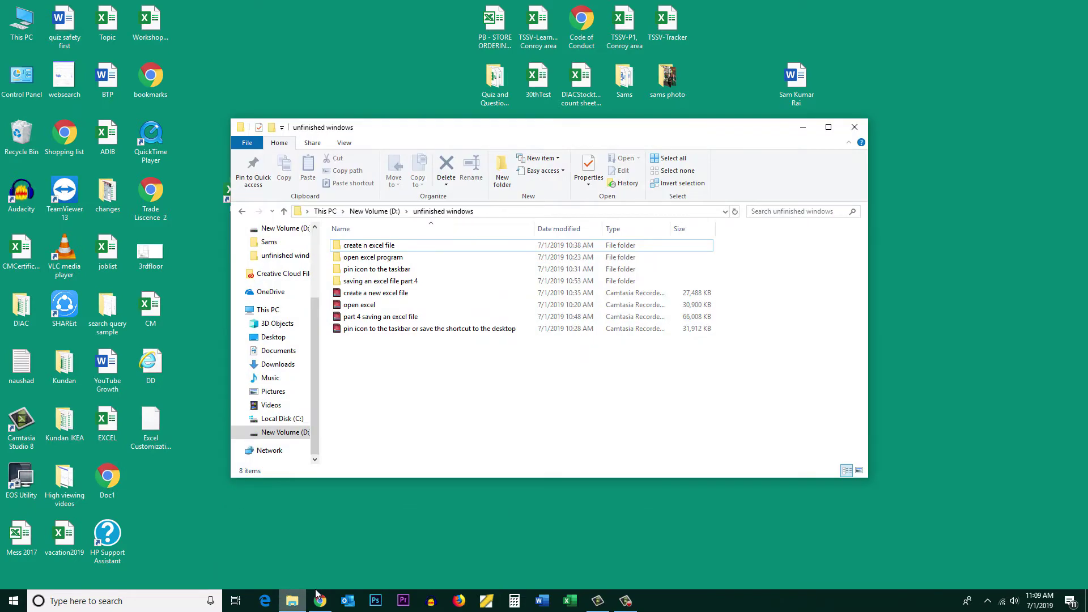
{"action": "left_click_drag", "start_coordinate": [536, 128], "coordinate": [512, 92]}
{"action": "left_click", "coordinate": [246, 398]}
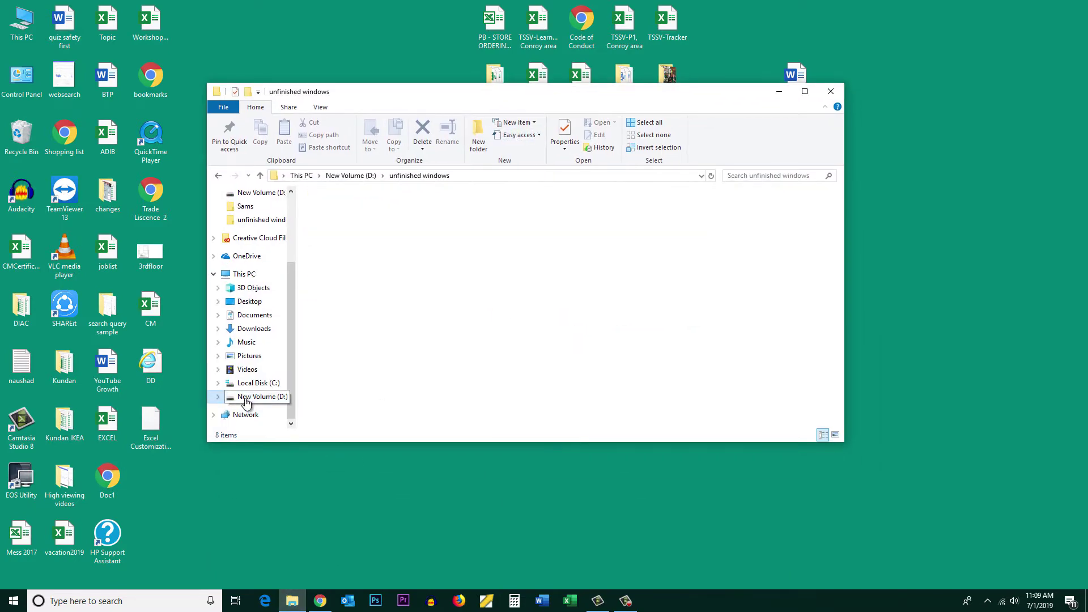
{"action": "left_click", "coordinate": [254, 315]}
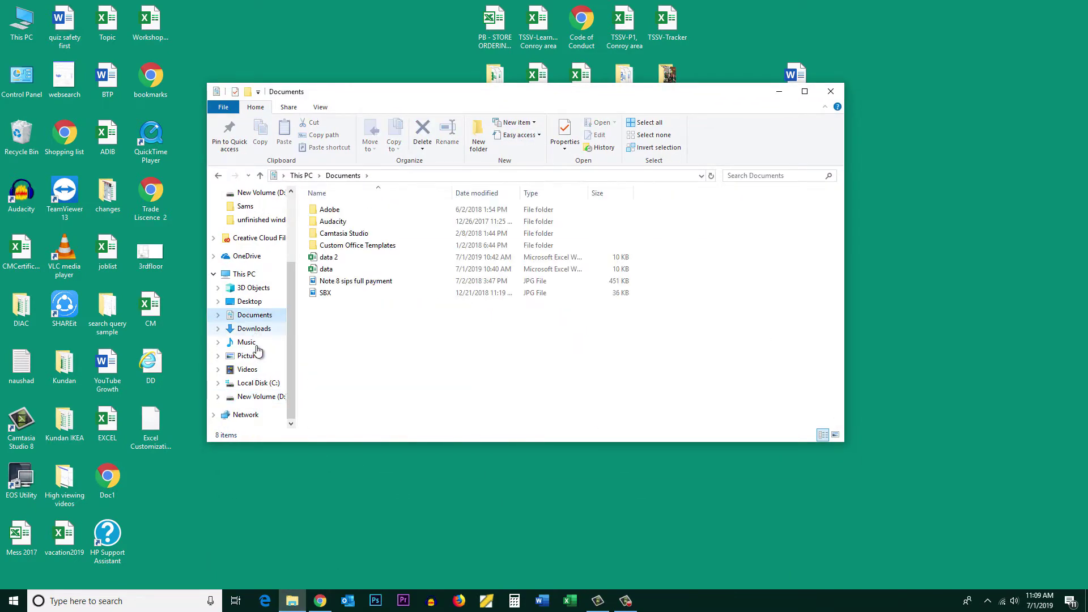
- Open the 'data 2' workbook in Excel, then close it from the File page
{"action": "left_click", "coordinate": [327, 258]}
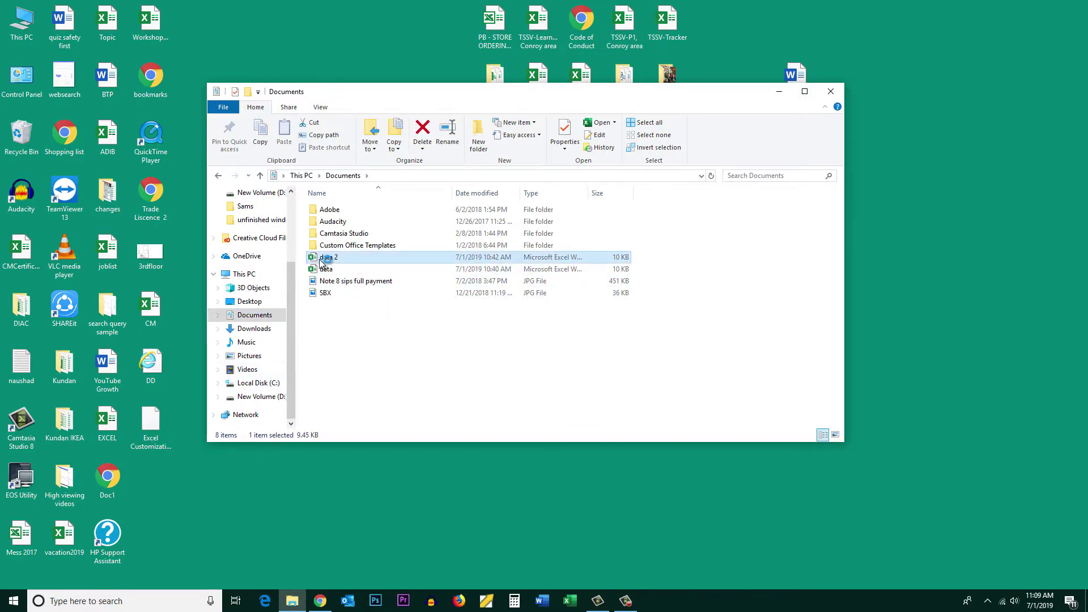
{"action": "double_click", "coordinate": [328, 258]}
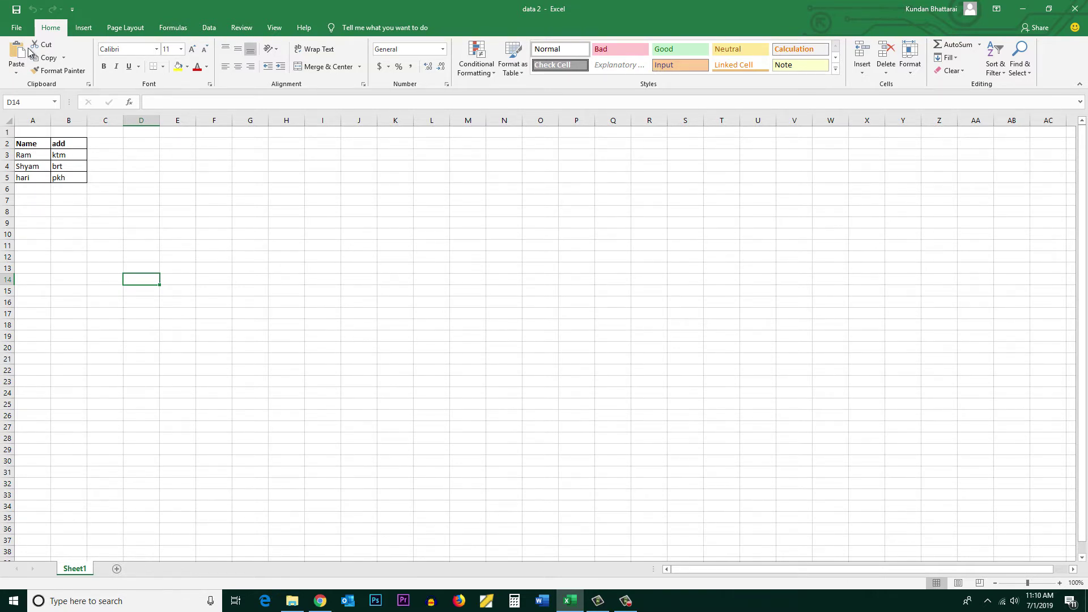
{"action": "left_click", "coordinate": [16, 27]}
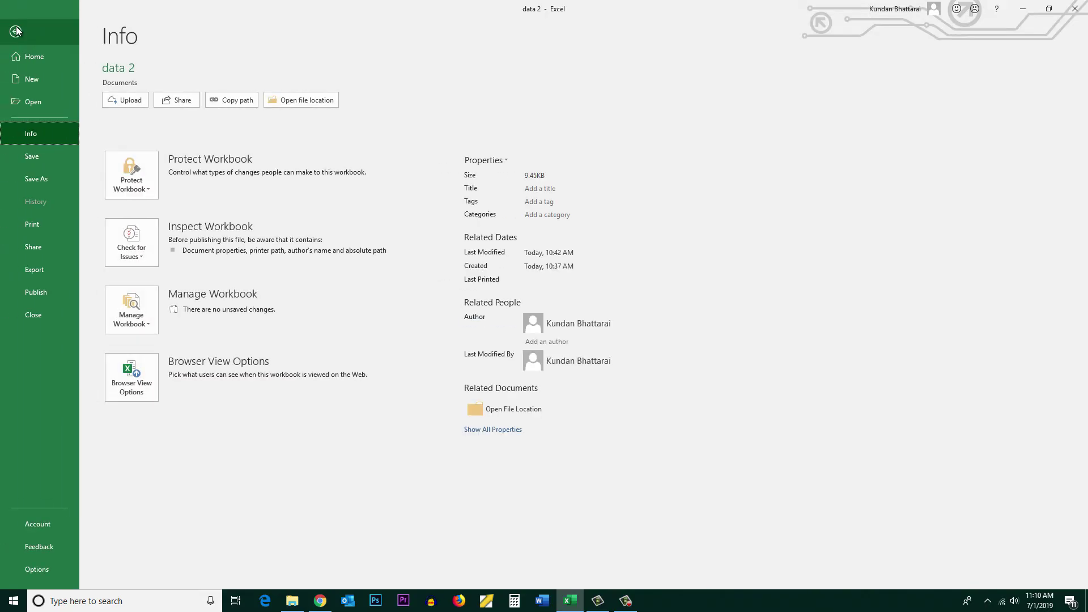
{"action": "left_click", "coordinate": [40, 319]}
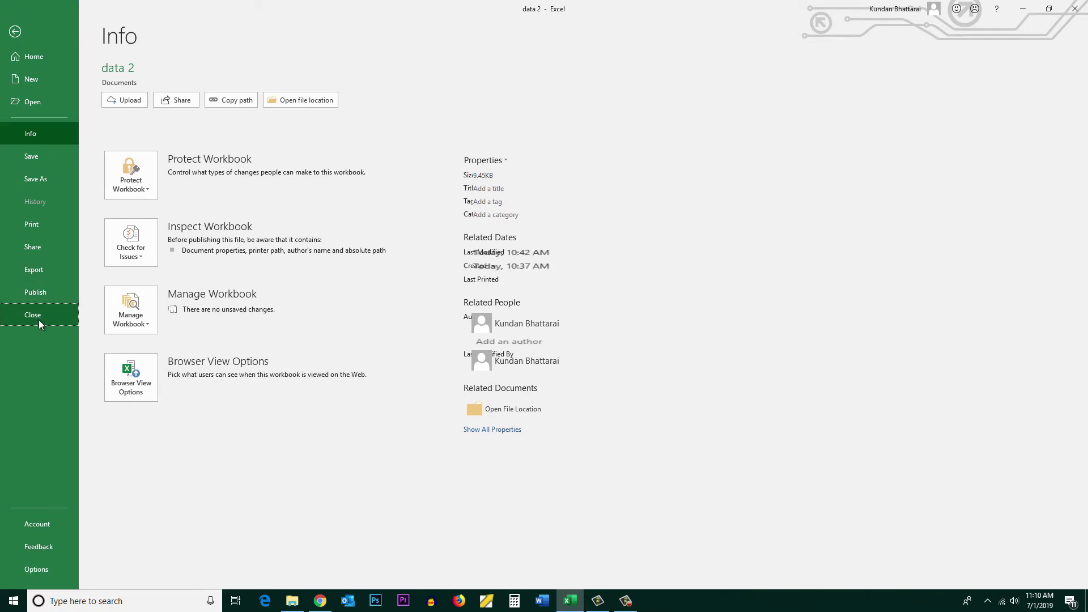